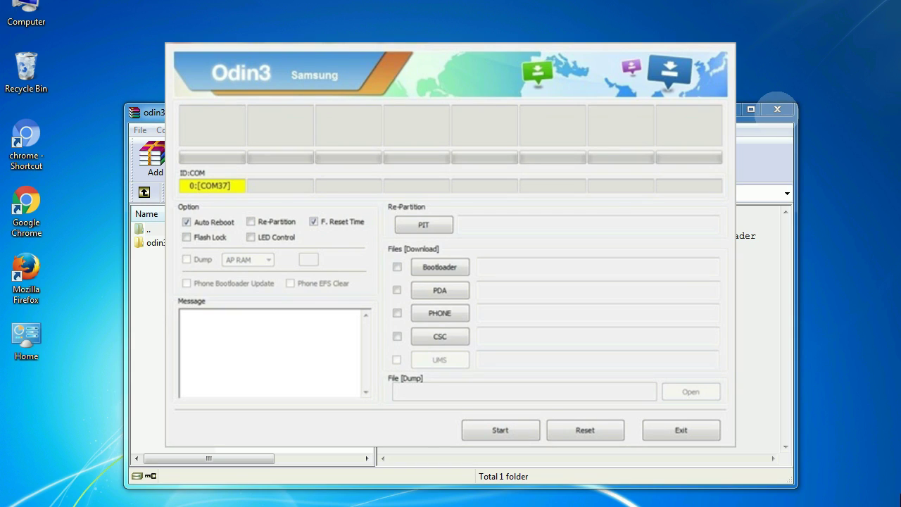
Close the WinRAR archive window, leaving the Odin archive on the desktop.
left_click(776, 109)
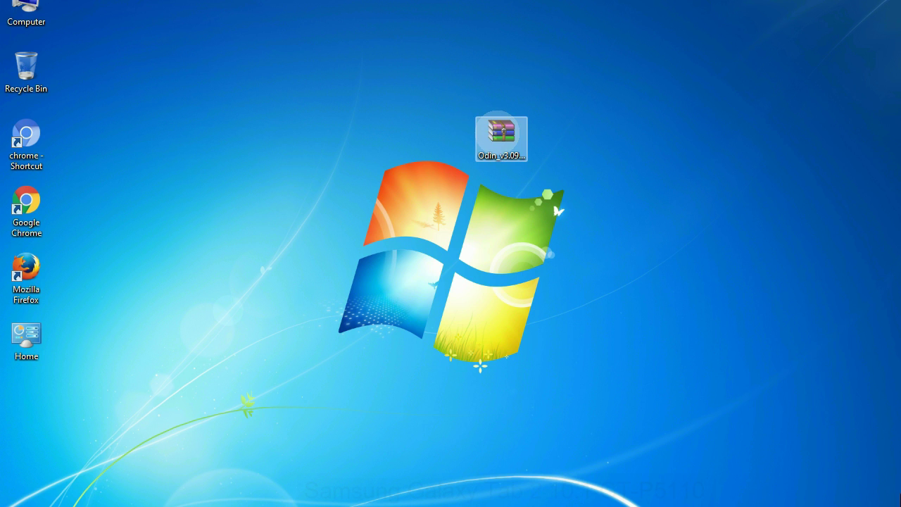
Extract the Odin zip here, then run Odin3 v3.09.exe from Odin_v3.09 as administrator.
right_click(498, 131)
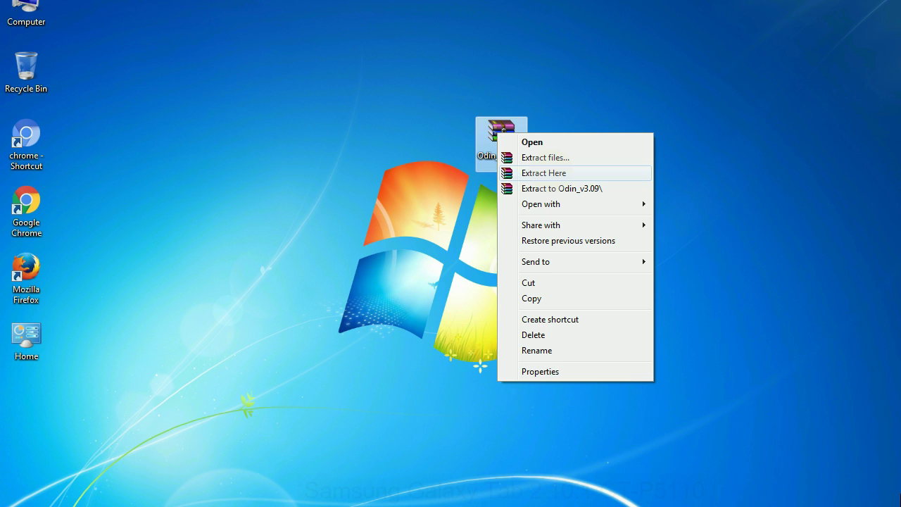
left_click(543, 172)
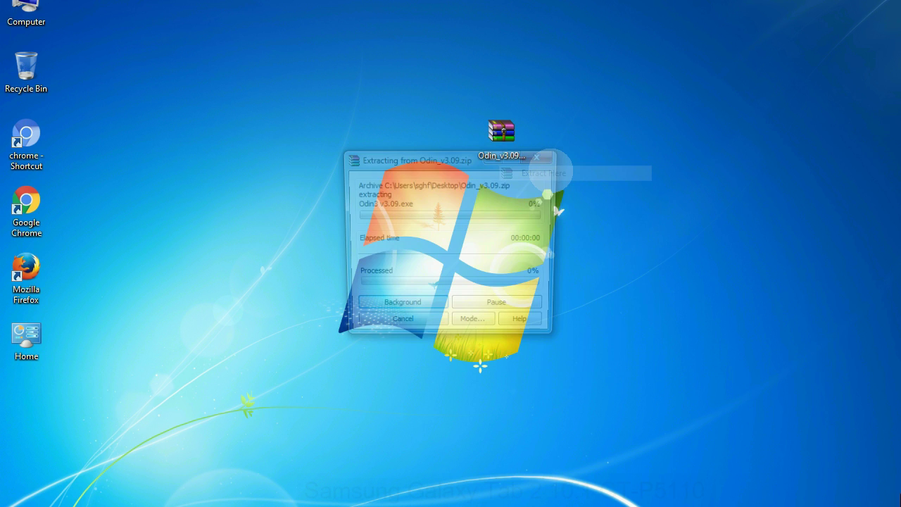
double_click(388, 137)
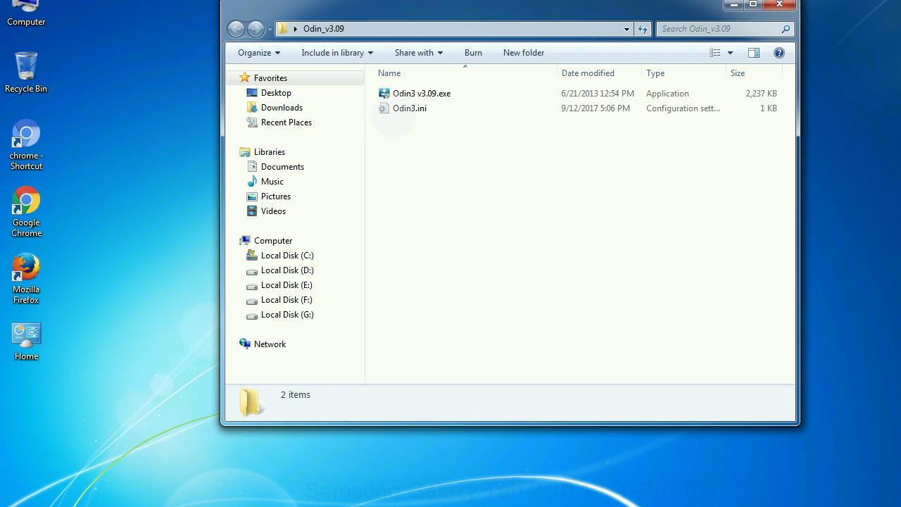
left_click(408, 93)
right_click(408, 94)
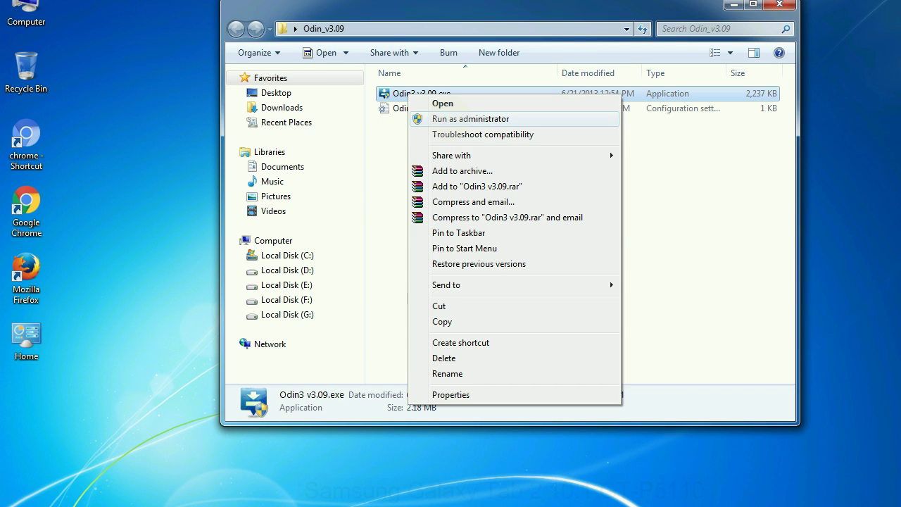
left_click(470, 118)
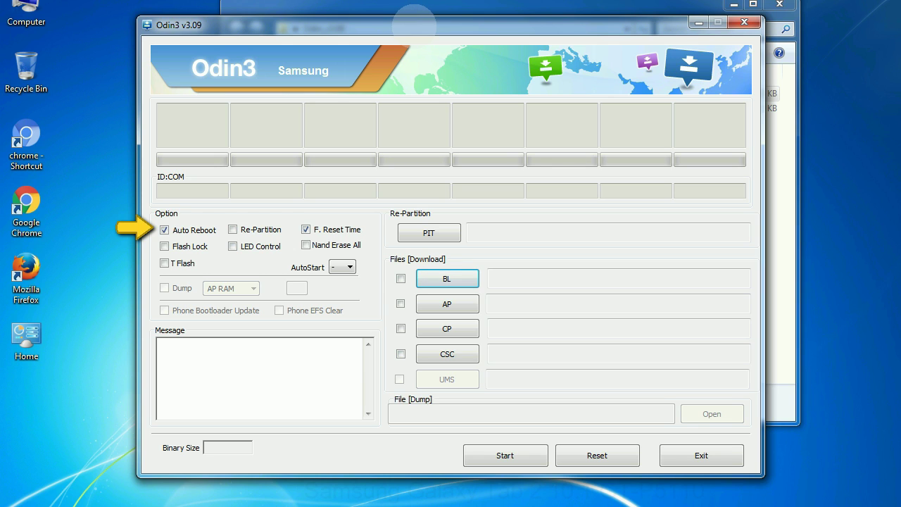
Move the Odin3 v3.09 window up and to the right.
left_click_drag(414, 25, 450, 4)
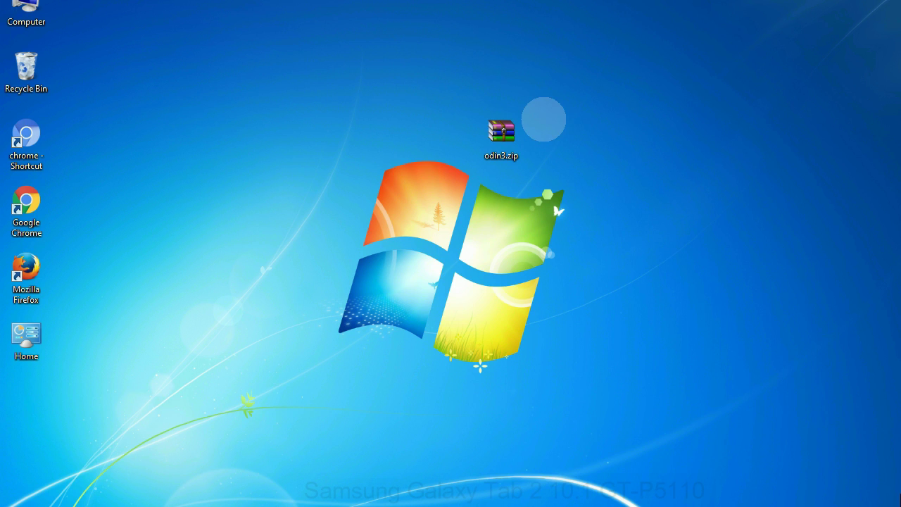
Select the odin3.zip archive on the desktop.
left_click(492, 132)
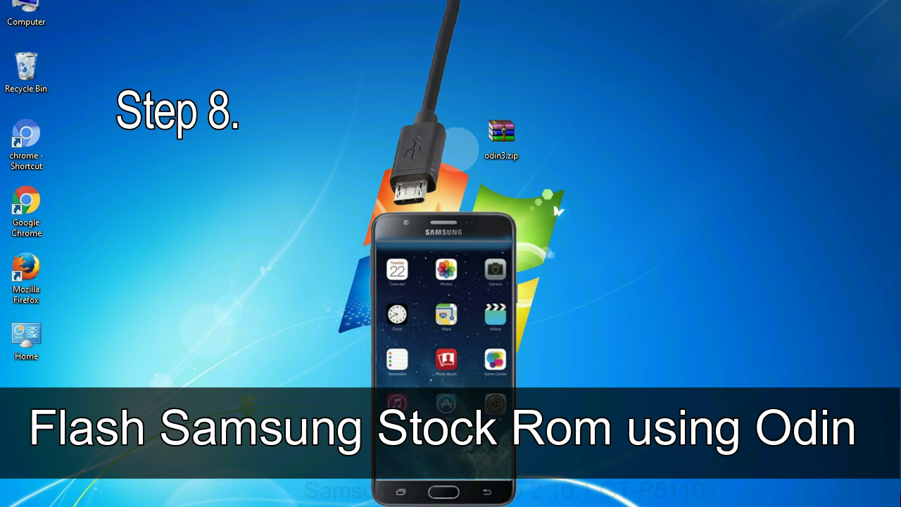
Launch Odin3 from the odin3.zip archive on the desktop.
left_click(484, 133)
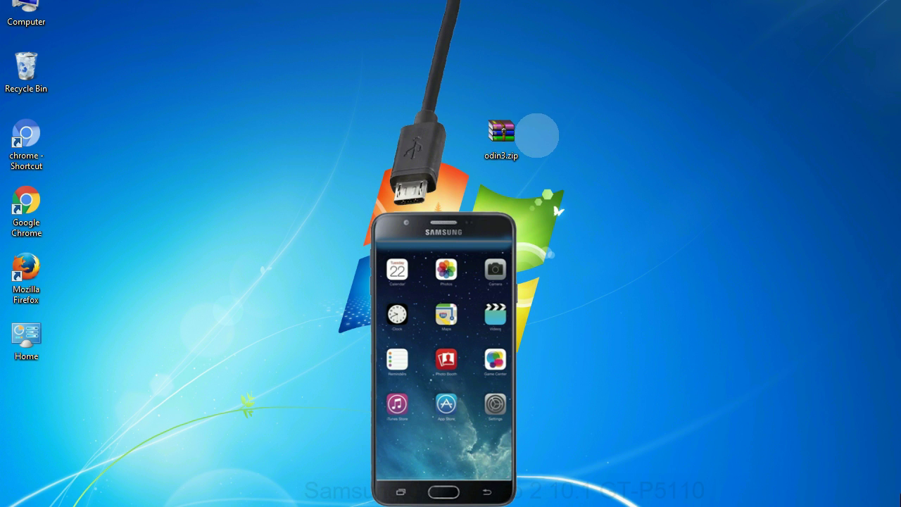
double_click(501, 132)
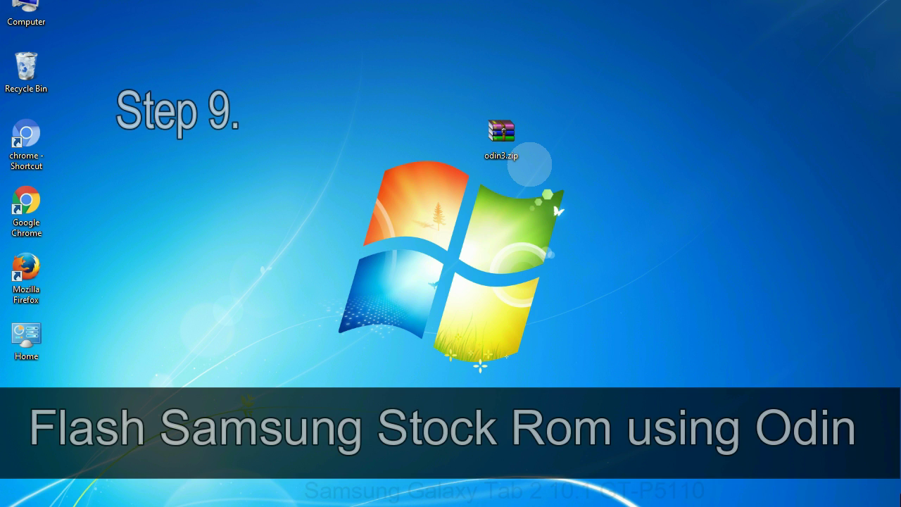
Load the E500…HOME.tar.md5 firmware from the Desktop into Odin3's PDA field.
left_click(525, 138)
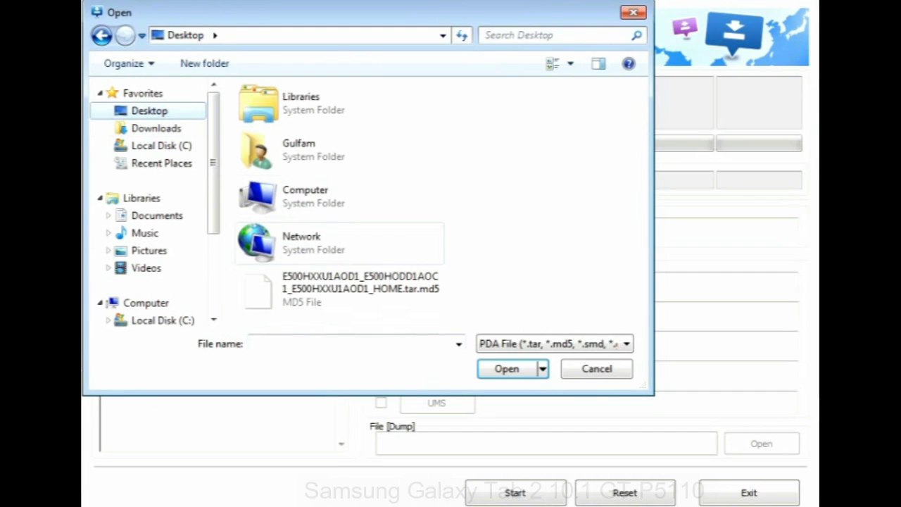
double_click(359, 282)
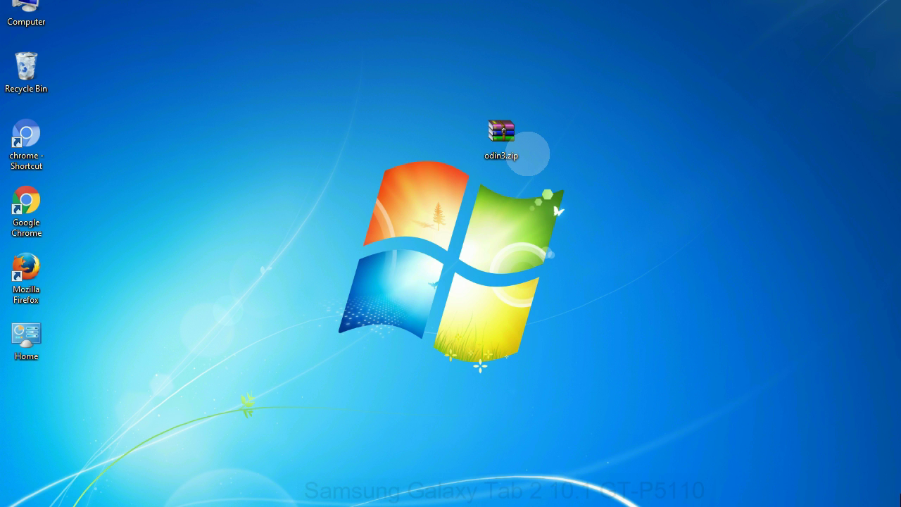
left_click(513, 141)
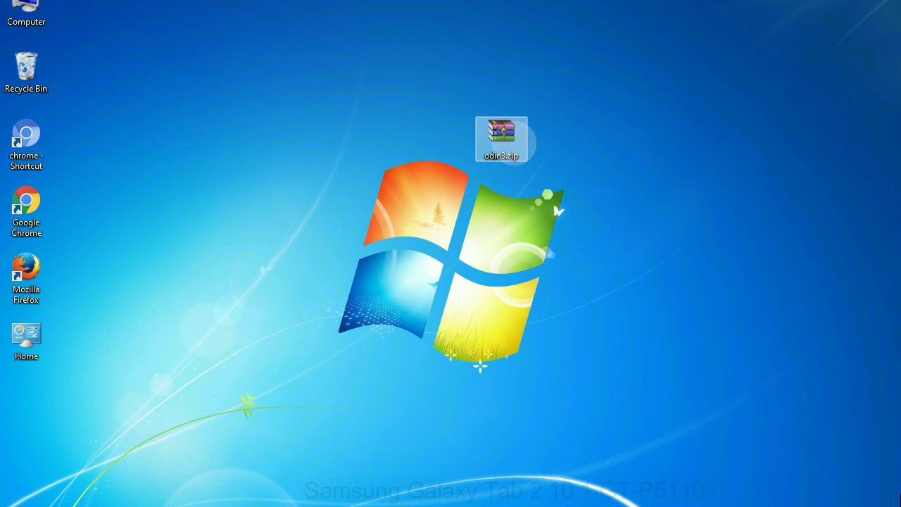
left_click(534, 146)
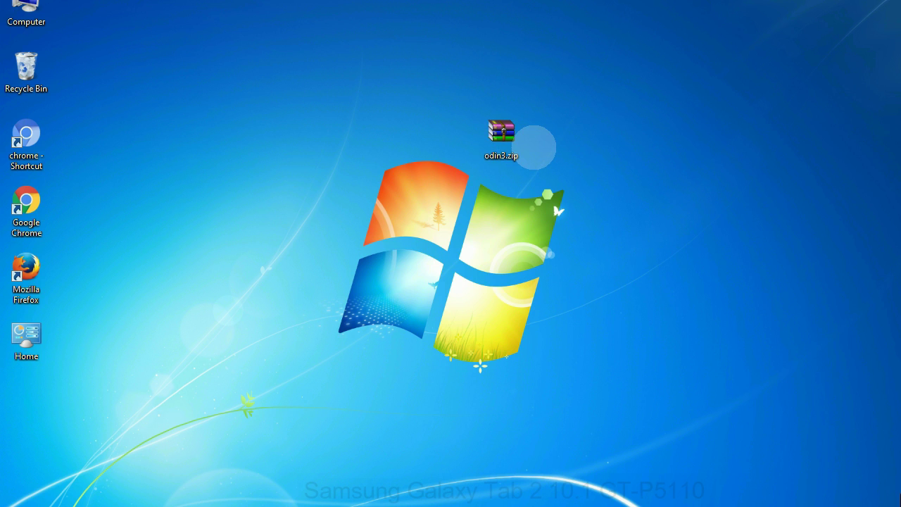